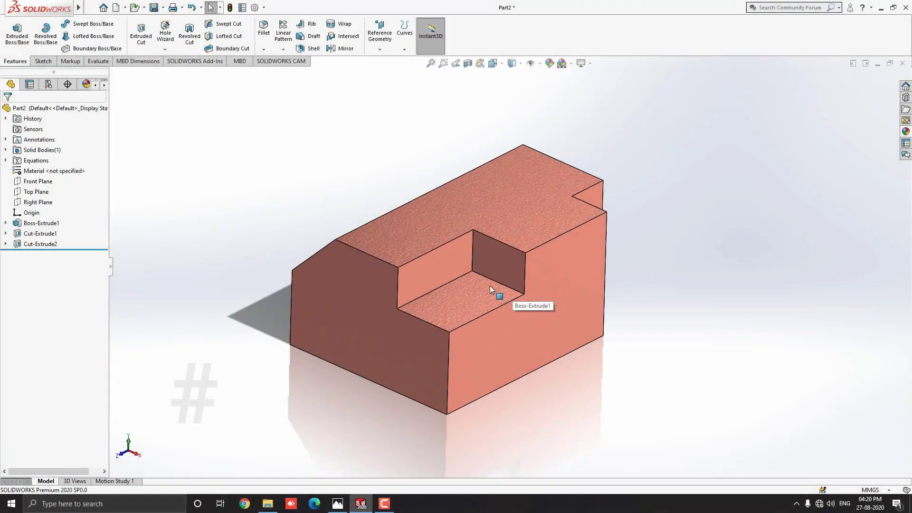
Orbit the finished block in the intro preview to show its underside and rear.
{"action": "mouse_move", "coordinate": [492, 290]}
{"action": "middle_mouse_down"}
{"action": "mouse_move", "coordinate": [540, 248]}
{"action": "mouse_move", "coordinate": [601, 265]}
{"action": "mouse_move", "coordinate": [473, 238]}
{"action": "mouse_move", "coordinate": [521, 296]}
{"action": "mouse_move", "coordinate": [706, 338]}
{"action": "mouse_move", "coordinate": [419, 184]}
{"action": "mouse_move", "coordinate": [459, 238]}
{"action": "mouse_move", "coordinate": [501, 261]}
{"action": "mouse_move", "coordinate": [486, 198]}
{"action": "mouse_move", "coordinate": [468, 178]}
{"action": "mouse_move", "coordinate": [399, 155]}
{"action": "mouse_move", "coordinate": [328, 155]}
{"action": "middle_mouse_up"}
{"action": "middle_click_drag", "start_coordinate": [606, 197], "coordinate": [456, 168]}
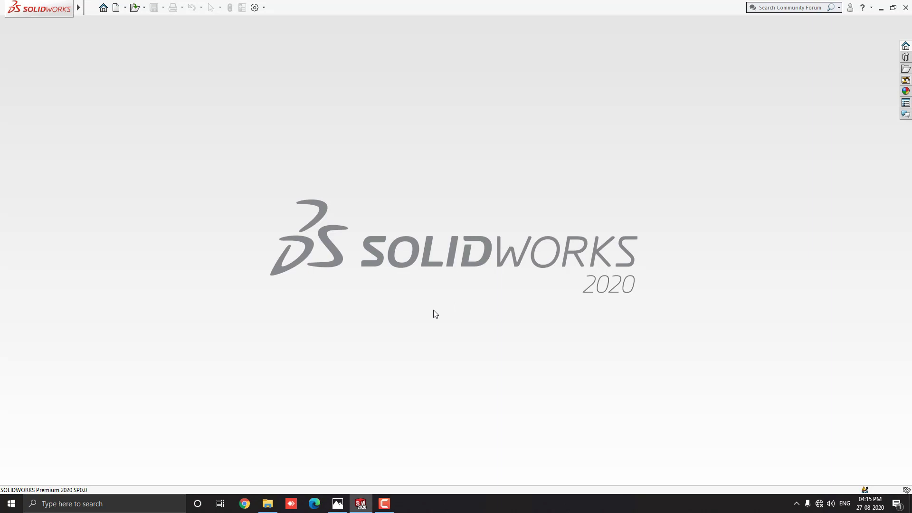
Create a new blank part, Part2, and arrange it beside the dimensioned reference drawing in Photos.
{"action": "left_click", "coordinate": [116, 8]}
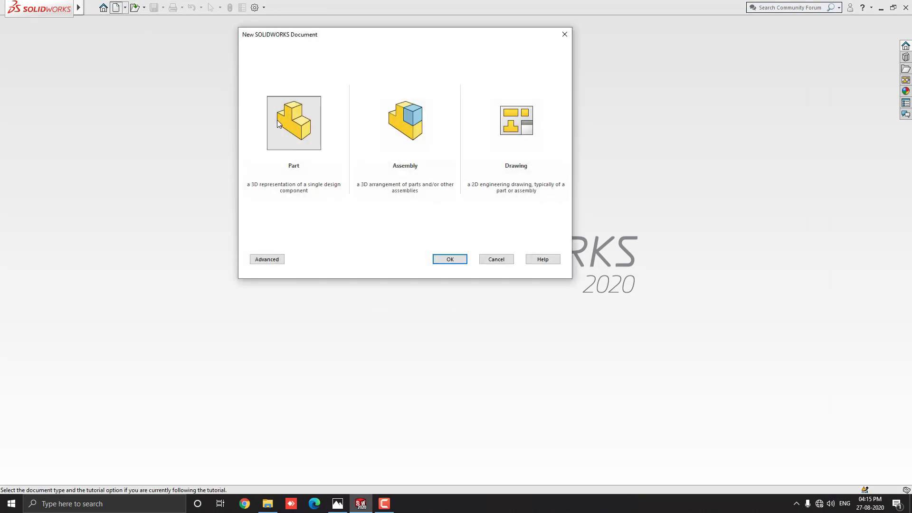
{"action": "left_click", "coordinate": [450, 259]}
{"action": "left_click_drag", "start_coordinate": [871, 197], "coordinate": [907, 245]}
{"action": "key", "text": "alt+Tab"}
{"action": "left_click_drag", "start_coordinate": [272, 354], "coordinate": [221, 350]}
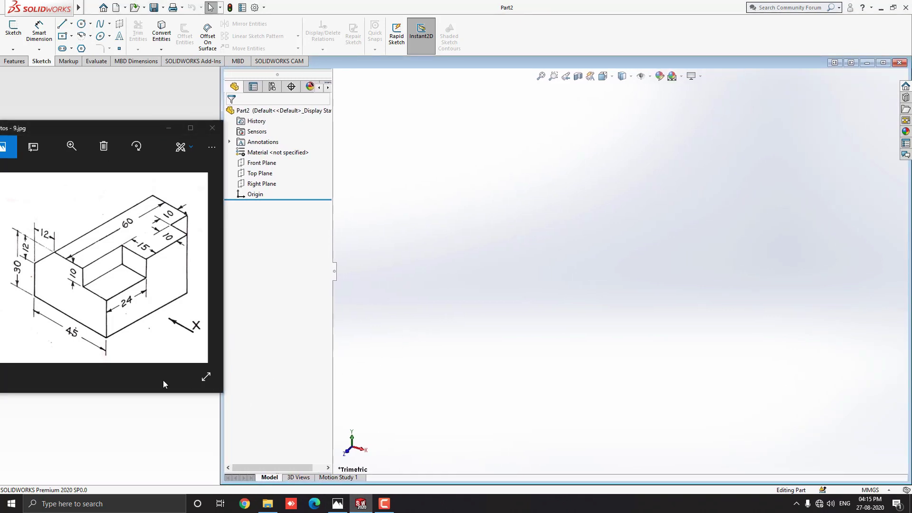
{"action": "left_click", "coordinate": [89, 370]}
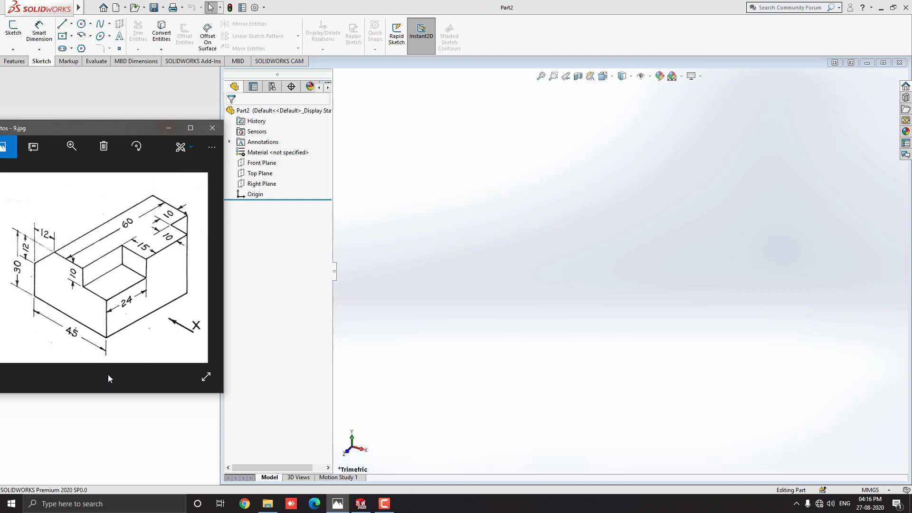
{"action": "left_click", "coordinate": [560, 292]}
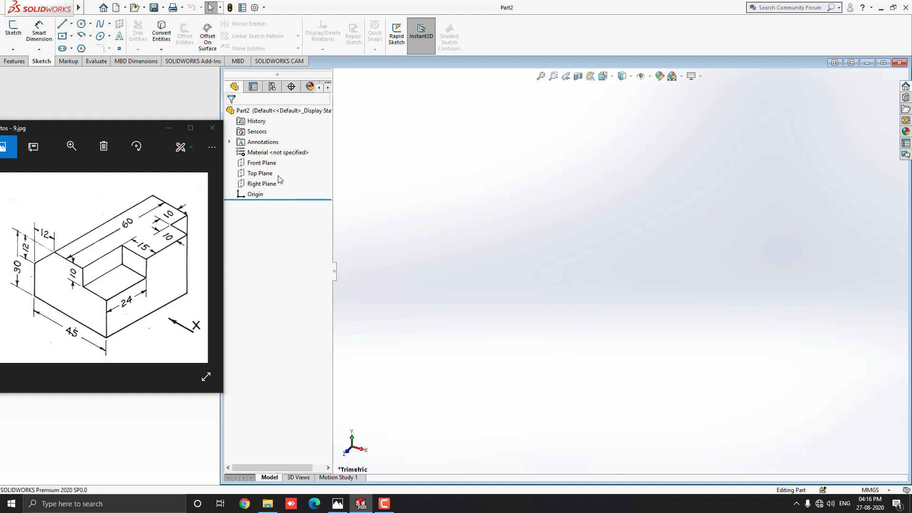
{"action": "left_click", "coordinate": [262, 163]}
On the Front Plane, draw a center rectangle at the origin, 30 high by 45 wide.
{"action": "left_click", "coordinate": [291, 151]}
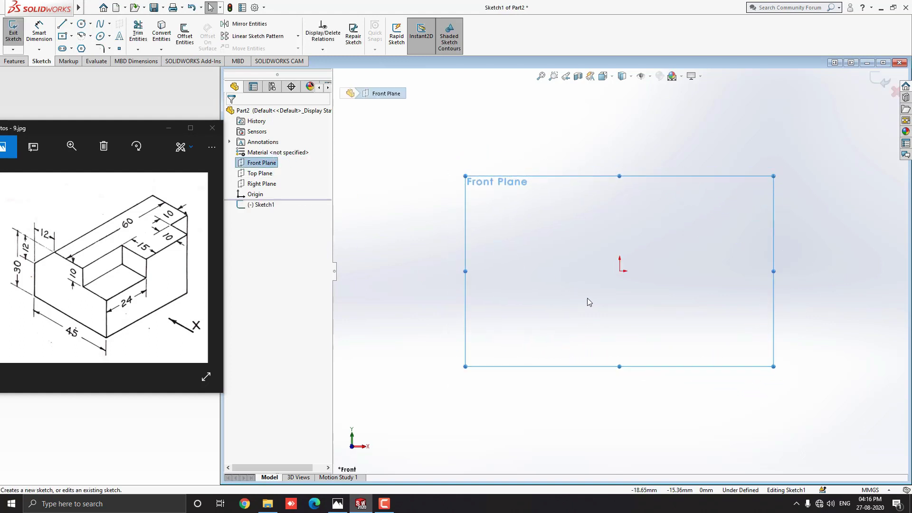
{"action": "left_click", "coordinate": [62, 36]}
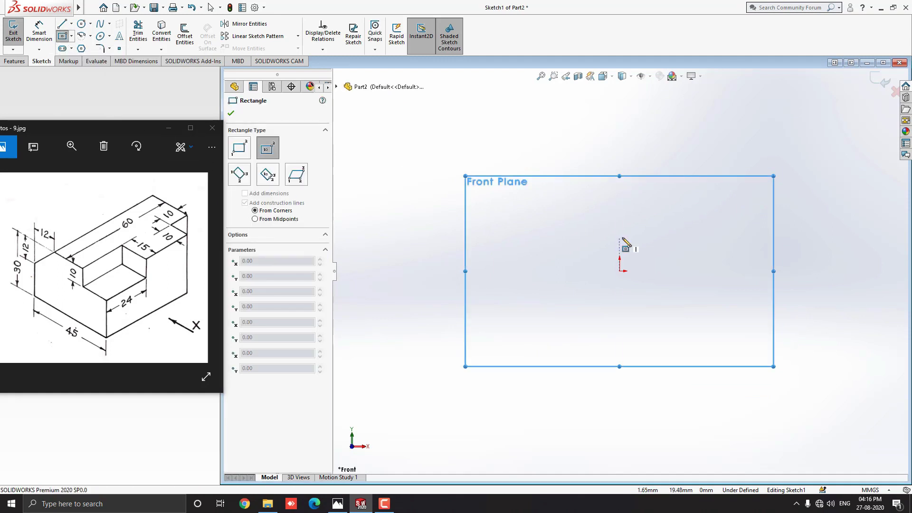
{"action": "left_click", "coordinate": [620, 271]}
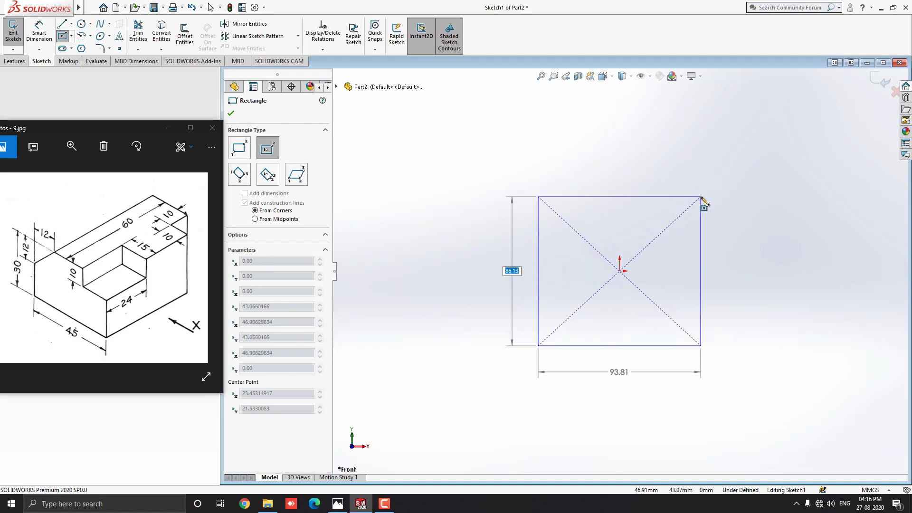
{"action": "type", "text": "30"}
{"action": "key", "text": "Tab"}
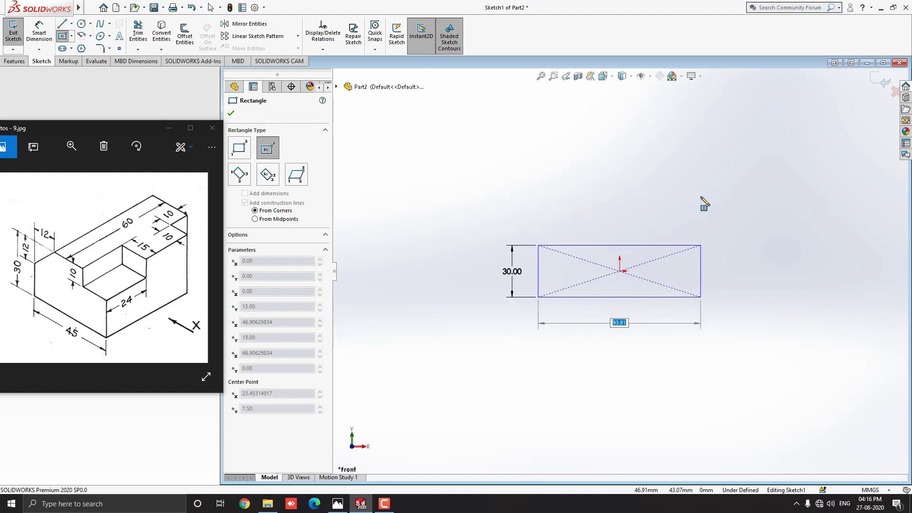
{"action": "type", "text": "45"}
{"action": "key", "text": "Return"}
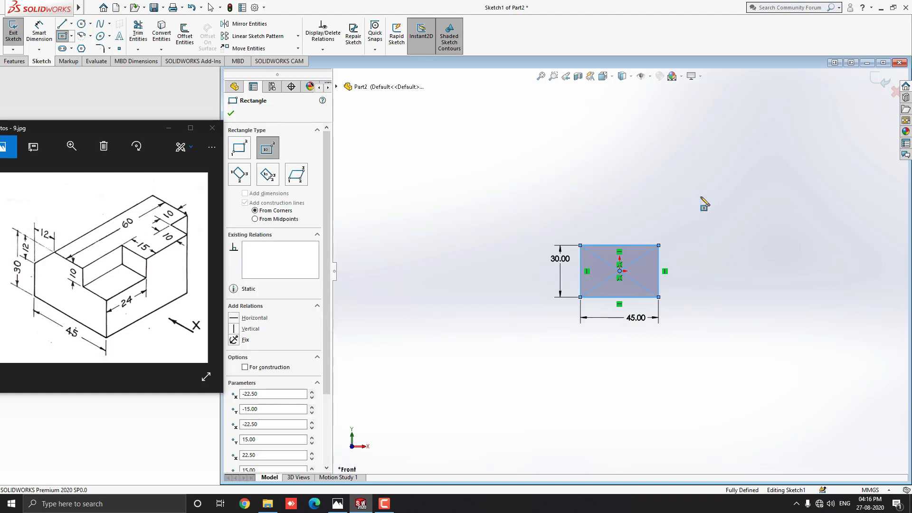
{"action": "scroll", "coordinate": [617, 274], "scroll_direction": "down", "scroll_amount": 5}
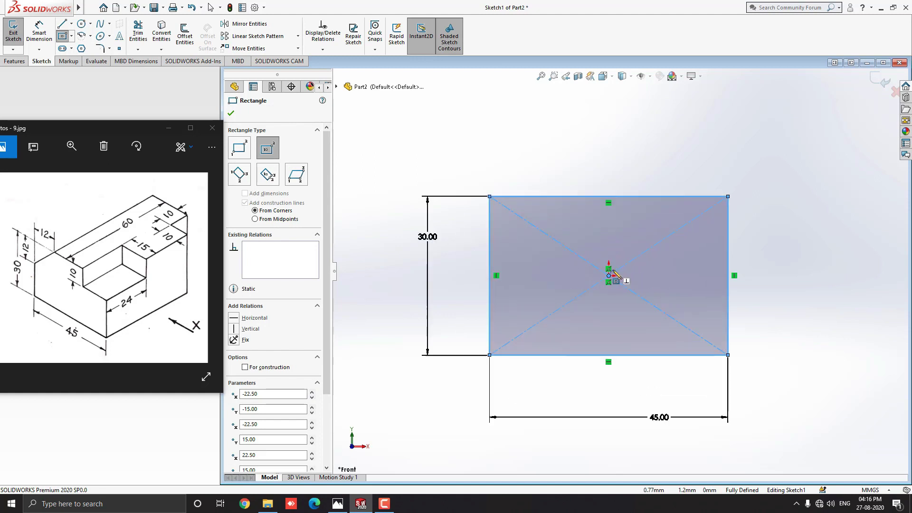
{"action": "key", "text": "Escape"}
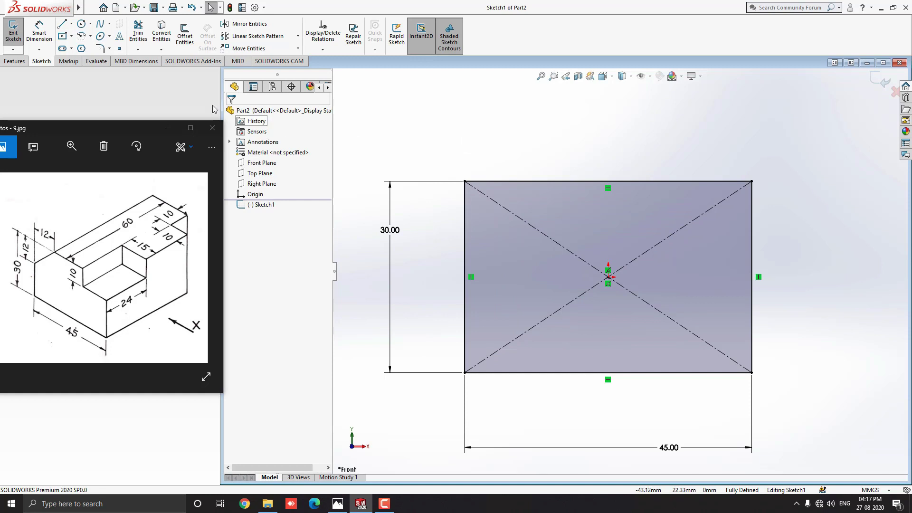
Apply an equal-distance 12 mm sketch chamfer to the rectangle's top-left corner.
{"action": "left_click", "coordinate": [109, 50]}
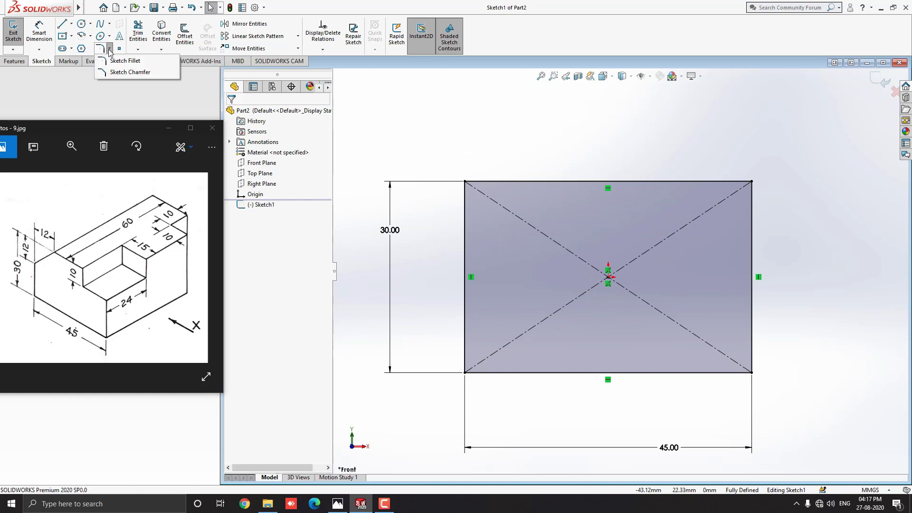
{"action": "left_click", "coordinate": [130, 72]}
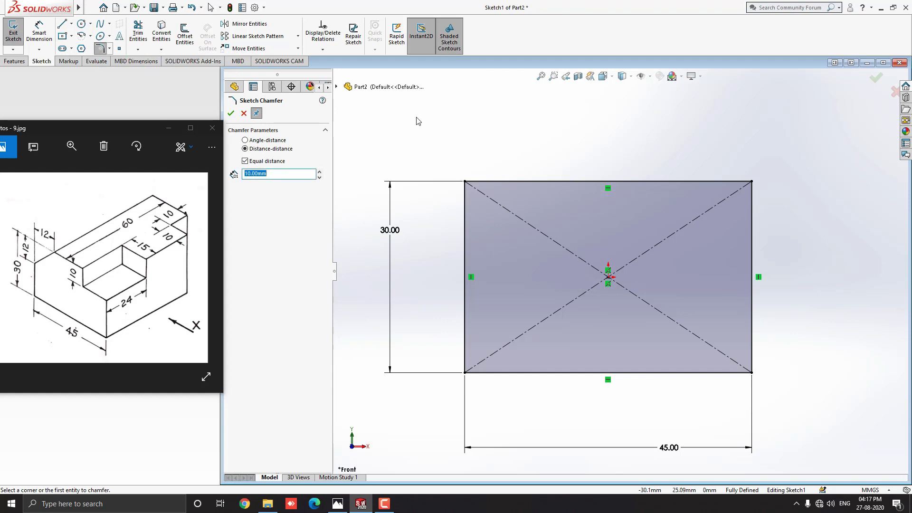
{"action": "left_click", "coordinate": [271, 174]}
{"action": "double_click", "coordinate": [250, 174]}
{"action": "type", "text": "12"}
{"action": "key", "text": "Return"}
{"action": "left_click", "coordinate": [465, 181]}
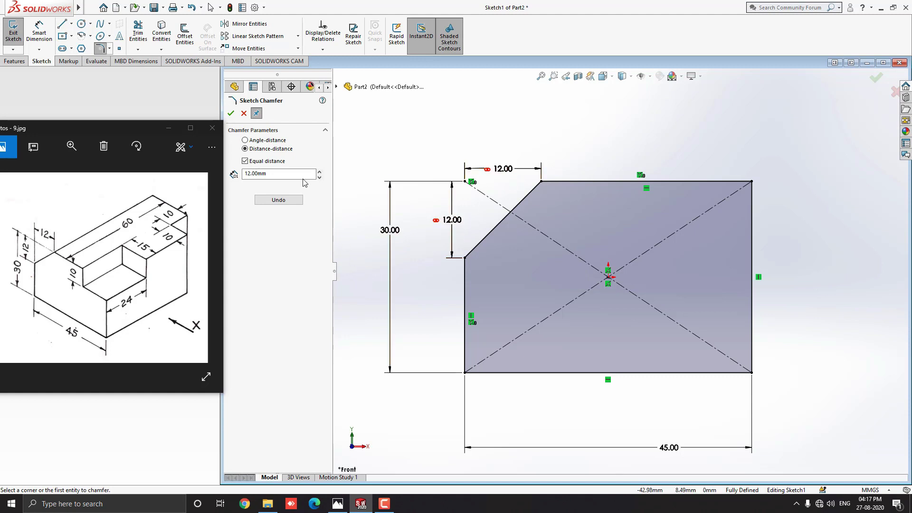
{"action": "left_click", "coordinate": [231, 113]}
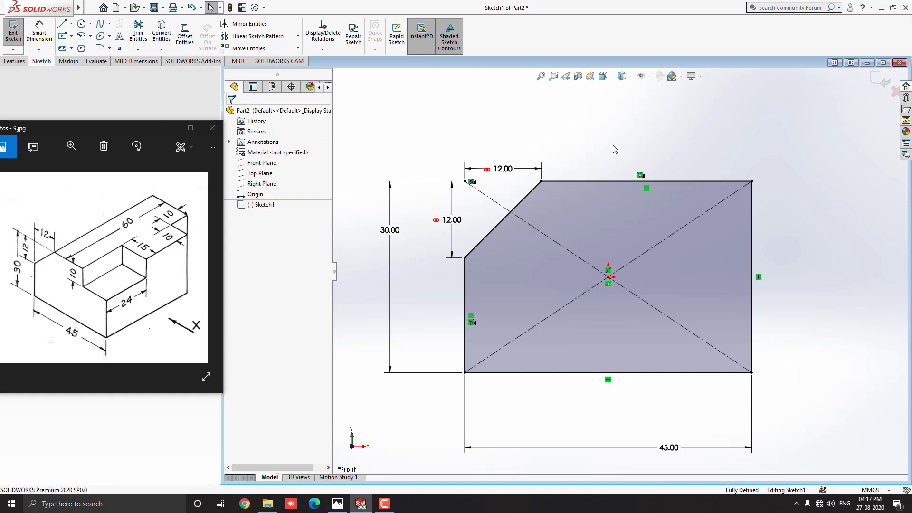
Extrude the chamfered sketch 60 mm in the reversed direction as Boss-Extrude1.
{"action": "key", "text": "z"}
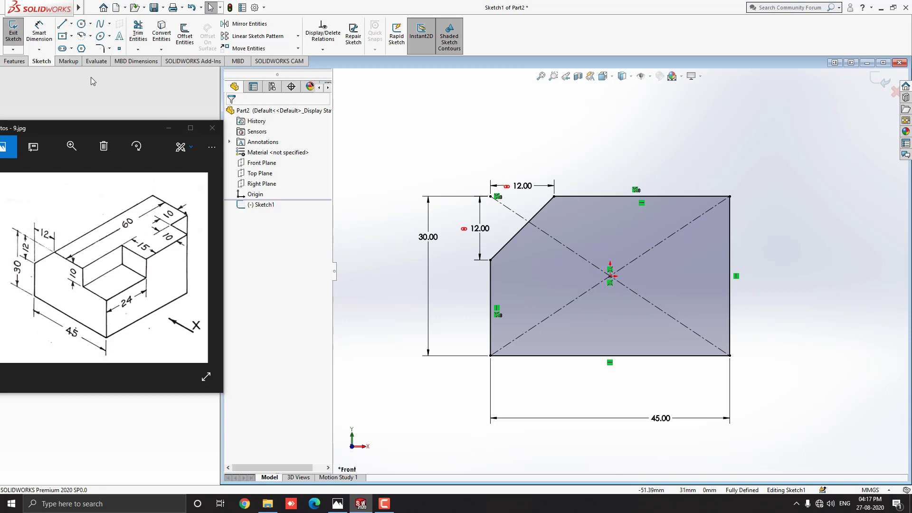
{"action": "left_click", "coordinate": [16, 61]}
{"action": "left_click", "coordinate": [18, 44]}
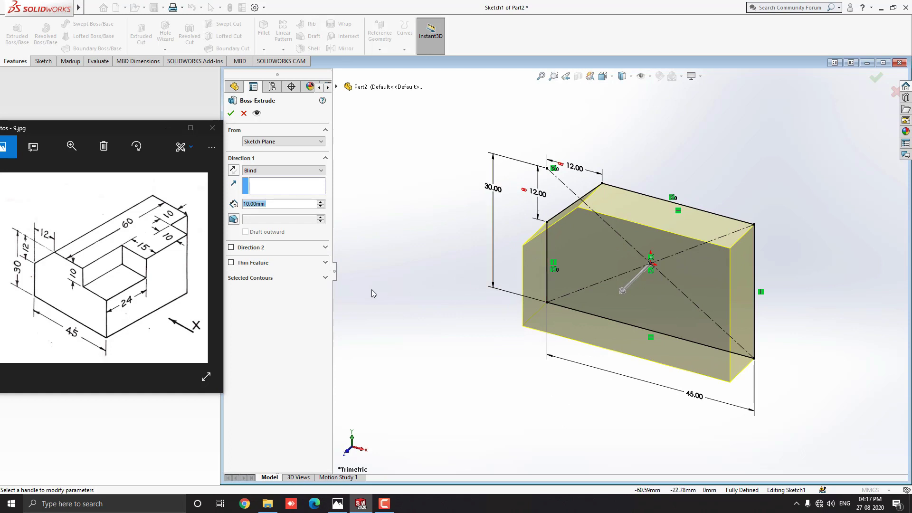
{"action": "left_click", "coordinate": [234, 169]}
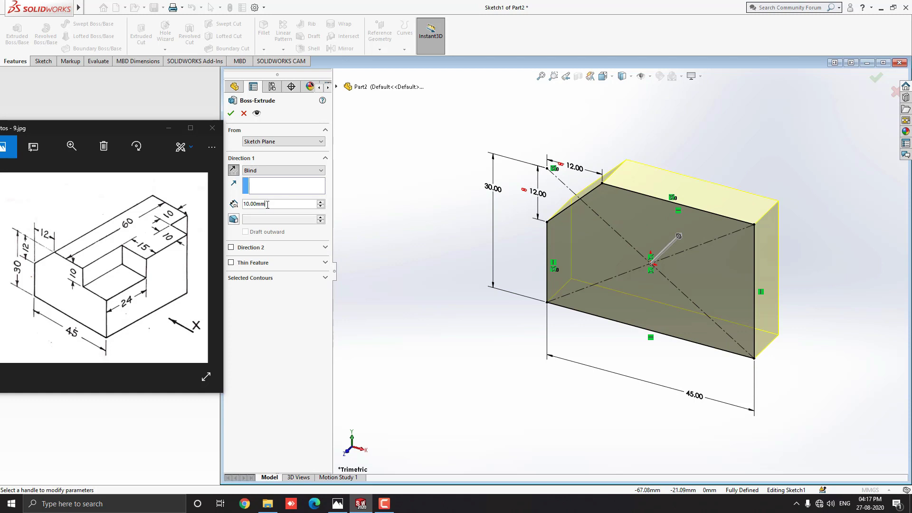
{"action": "left_click_drag", "start_coordinate": [268, 204], "coordinate": [234, 204]}
{"action": "type", "text": "60"}
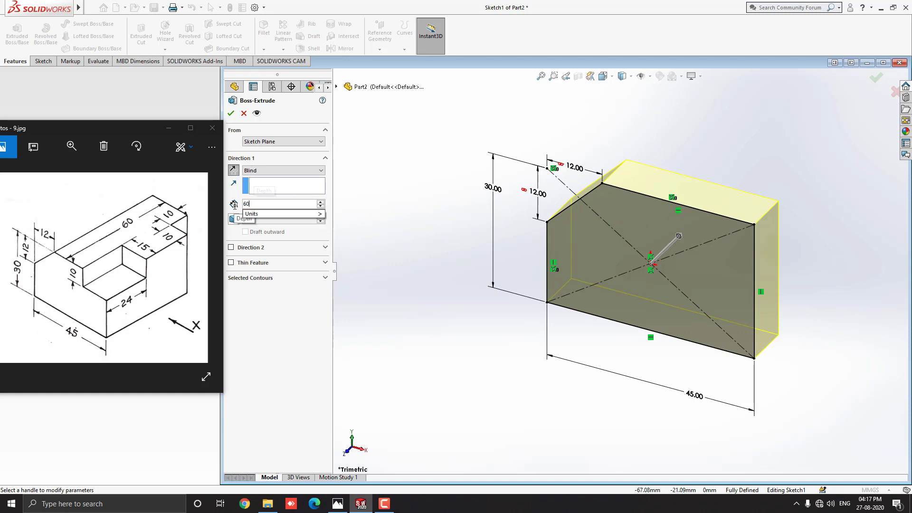
{"action": "key", "text": "Return"}
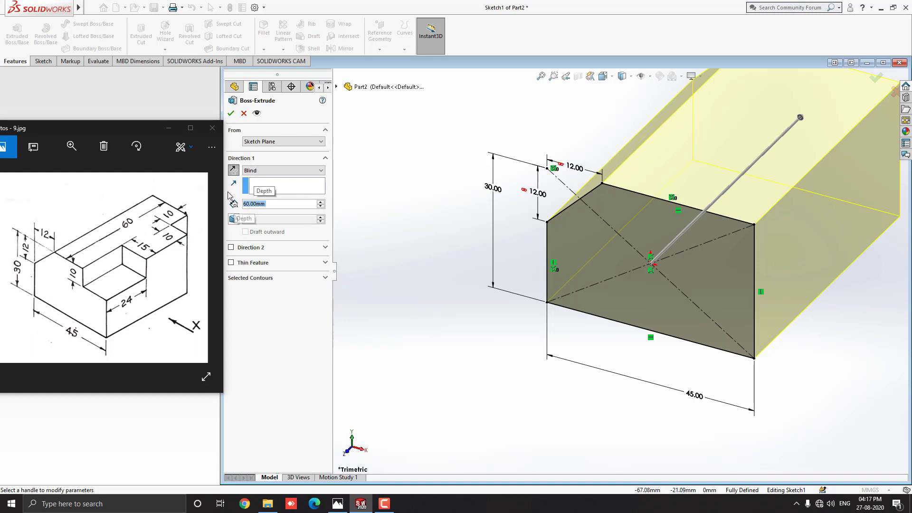
{"action": "left_click", "coordinate": [231, 114]}
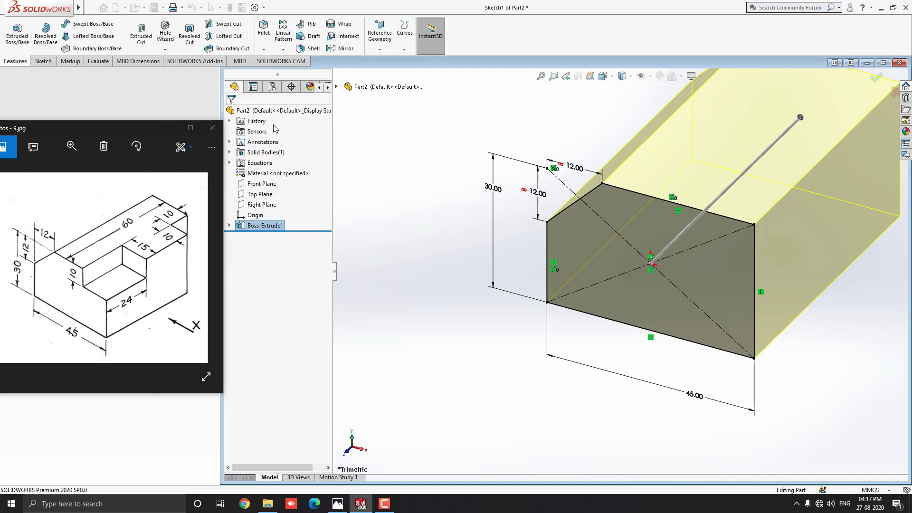
{"action": "key", "text": "f"}
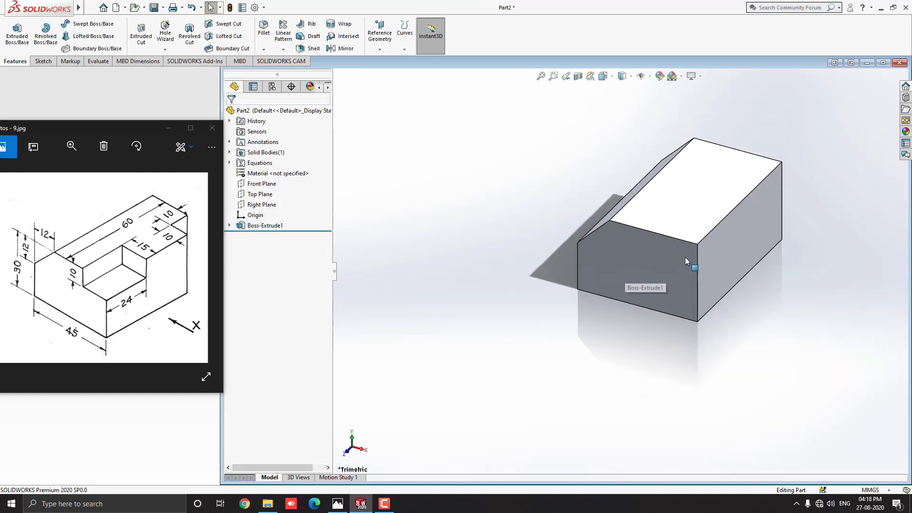
{"action": "scroll", "coordinate": [715, 177], "scroll_direction": "down", "scroll_amount": 1}
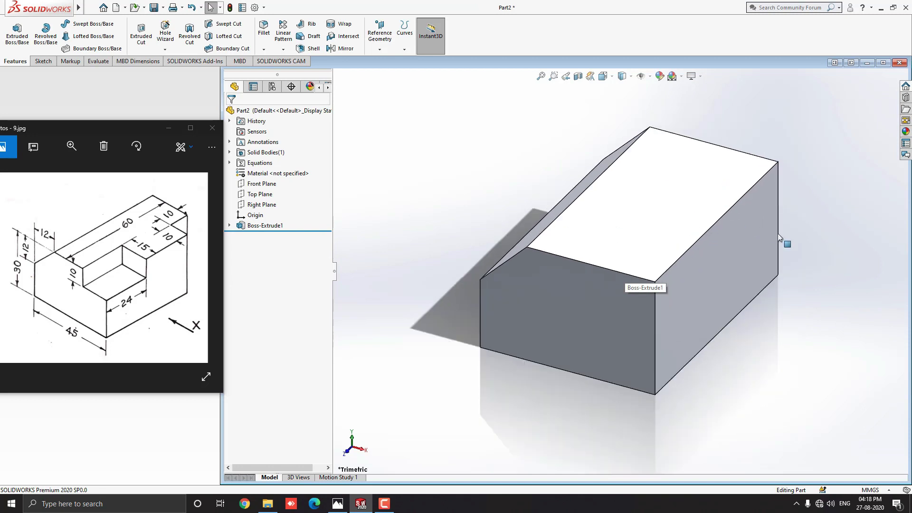
Start a sketch on the block's top face with the corner rectangle tool.
{"action": "left_click", "coordinate": [664, 250]}
{"action": "left_click", "coordinate": [702, 218]}
{"action": "scroll", "coordinate": [702, 220], "scroll_direction": "down", "scroll_amount": 1}
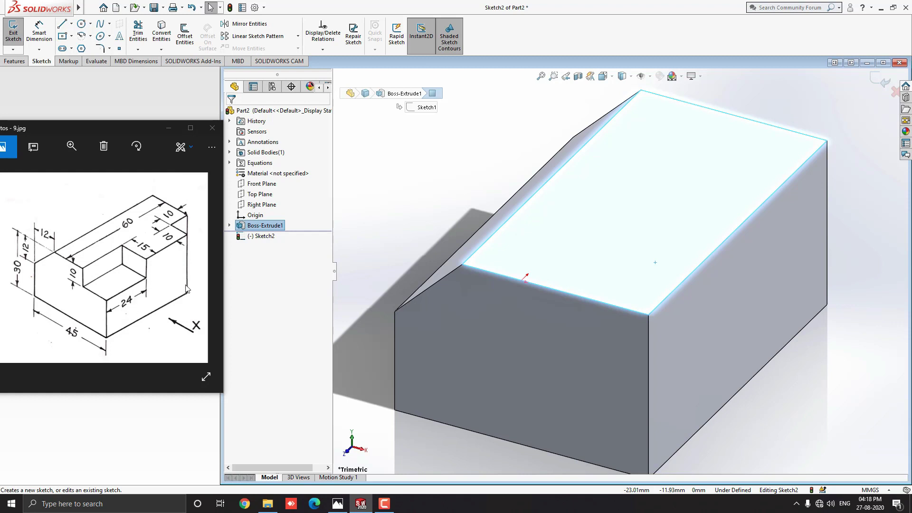
{"action": "left_click", "coordinate": [72, 37]}
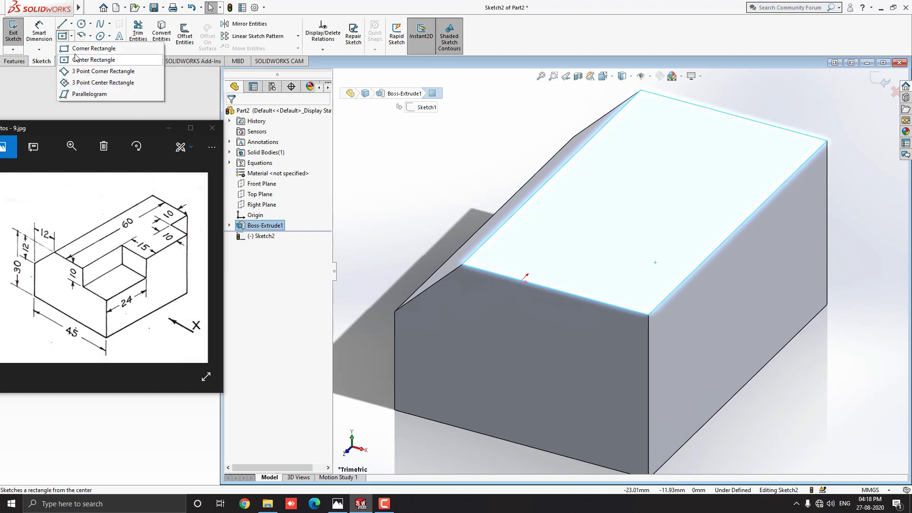
{"action": "left_click", "coordinate": [77, 49]}
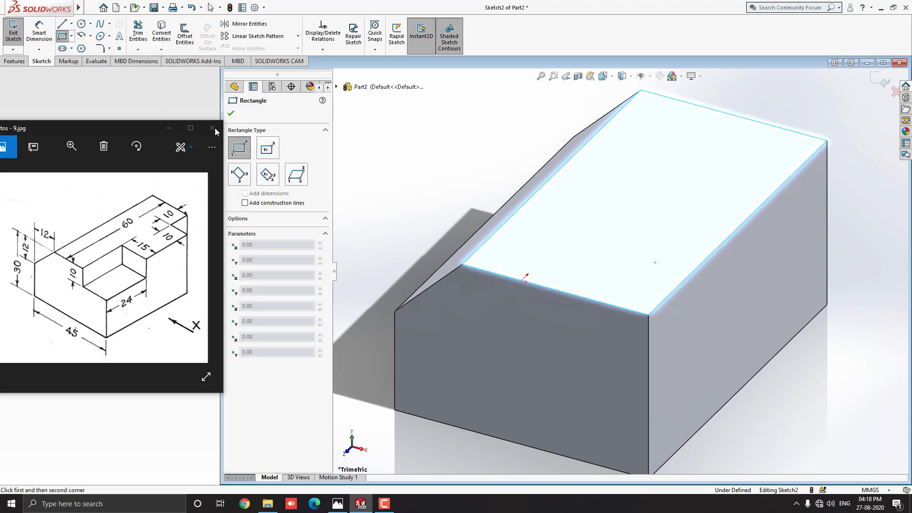
Draw a 24 × 15 mm rectangle from the top face's front corner.
{"action": "left_click", "coordinate": [649, 315]}
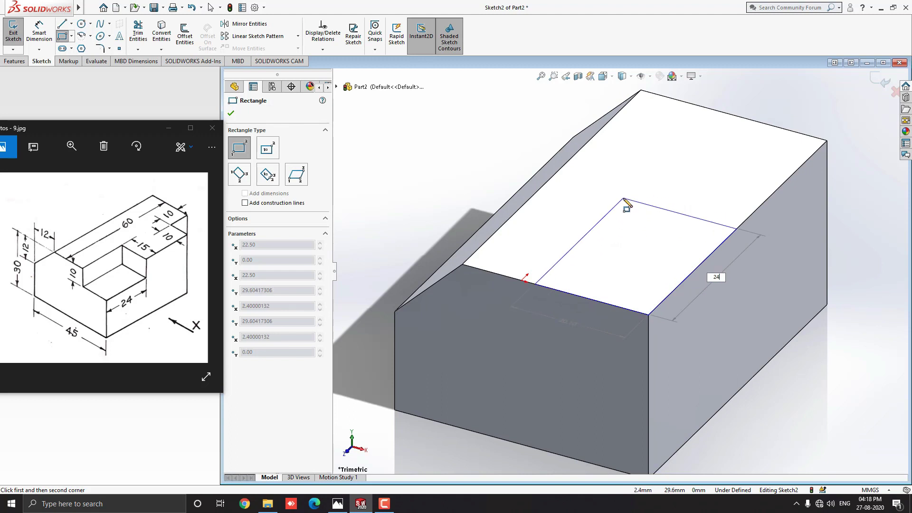
{"action": "type", "text": "24"}
{"action": "key", "text": "Tab"}
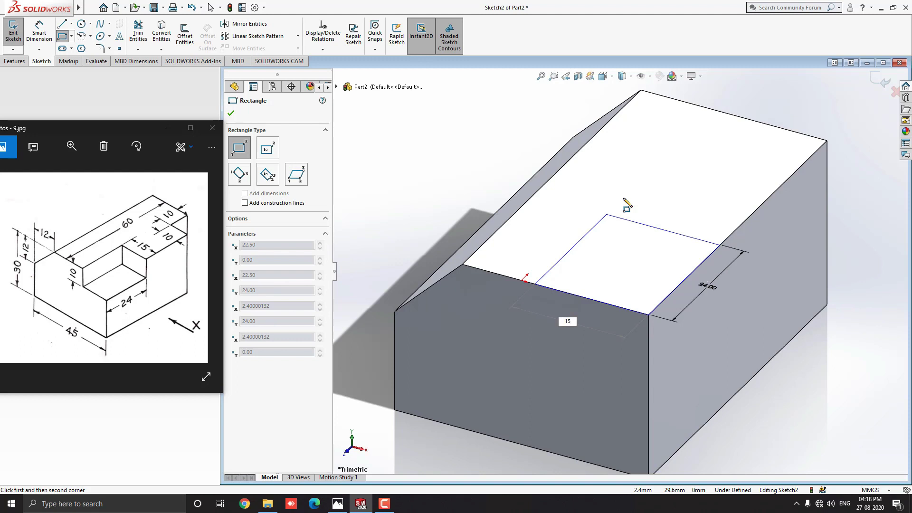
{"action": "type", "text": "15"}
{"action": "key", "text": "Return"}
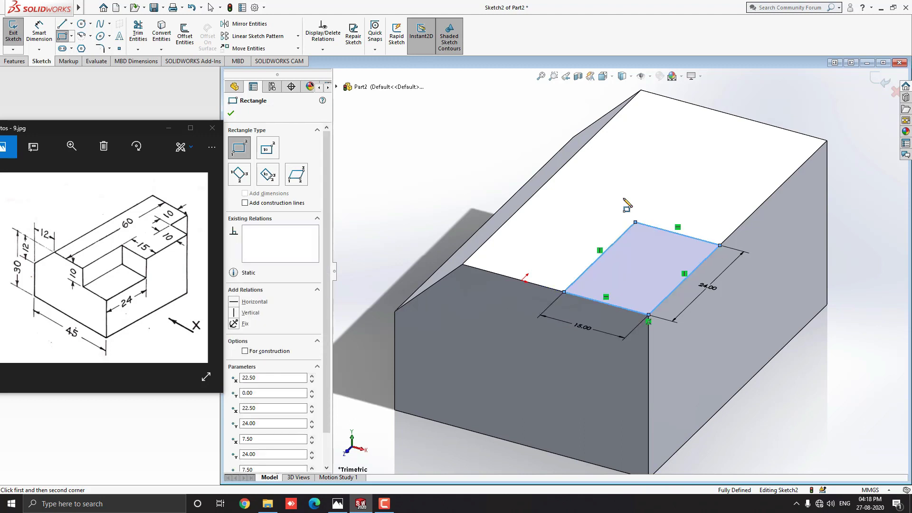
{"action": "key", "text": "Escape"}
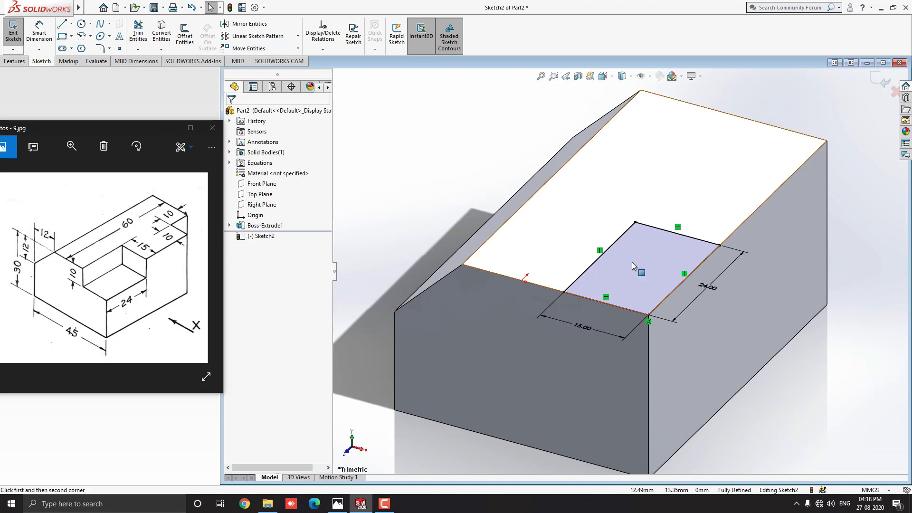
{"action": "left_click", "coordinate": [13, 63]}
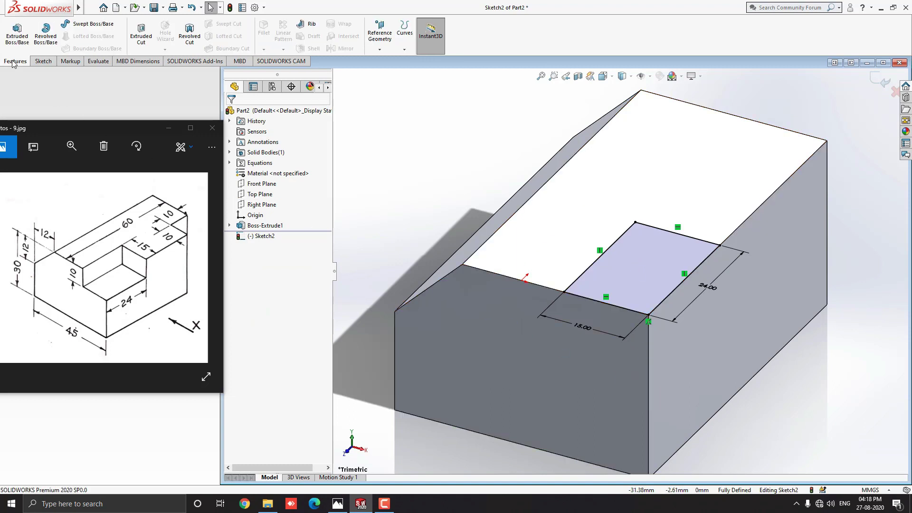
Extrude-cut the 15 × 24 rectangle as a 10 mm deep blind pocket.
{"action": "left_click", "coordinate": [141, 36]}
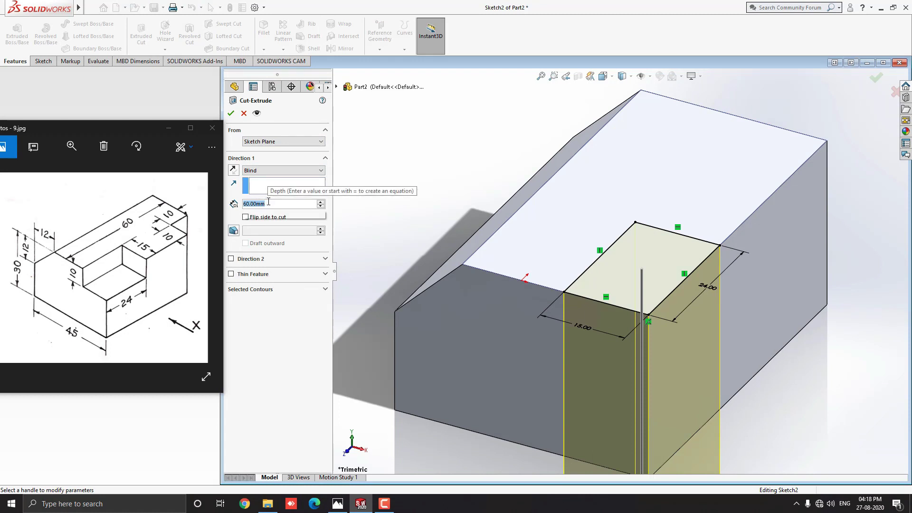
{"action": "type", "text": "10"}
{"action": "key", "text": "Return"}
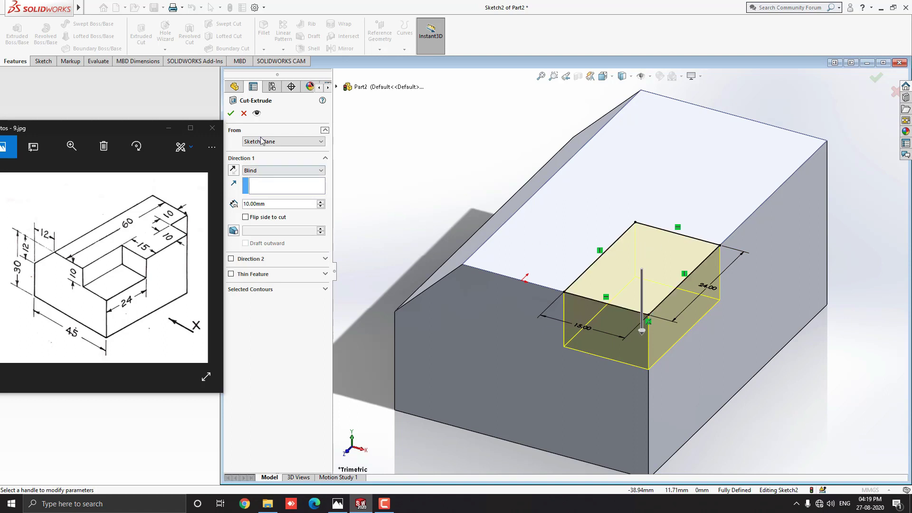
{"action": "left_click", "coordinate": [231, 115]}
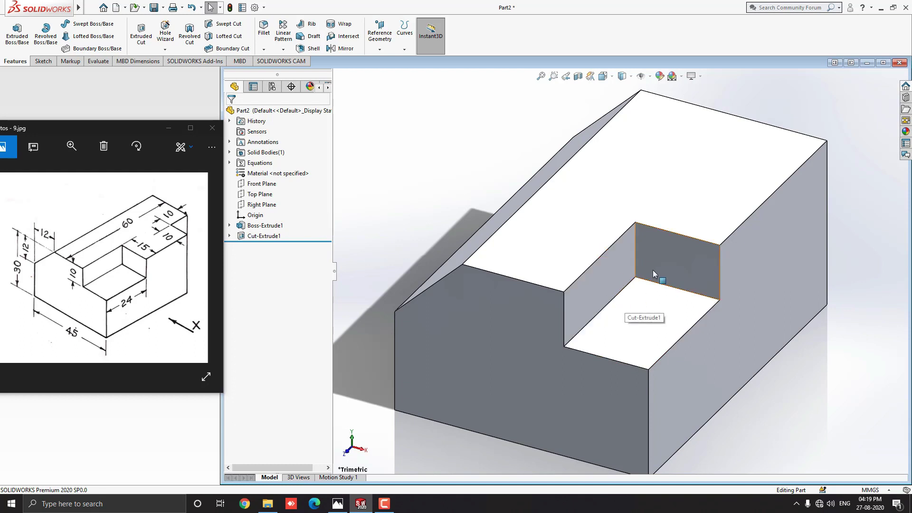
{"action": "middle_click_drag", "start_coordinate": [751, 263], "coordinate": [730, 267], "text": "ctrl"}
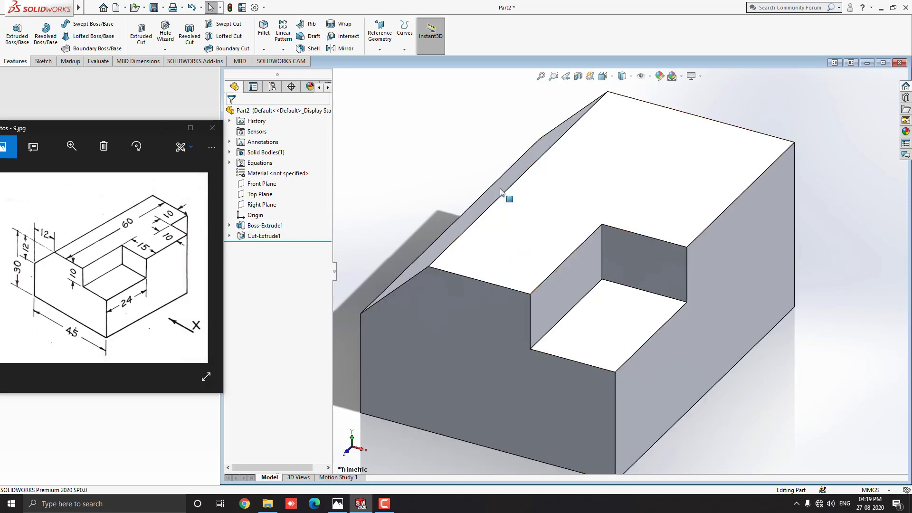
Sketch a 10 × 10 mm corner rectangle at the far right corner of the top face.
{"action": "left_click", "coordinate": [664, 195]}
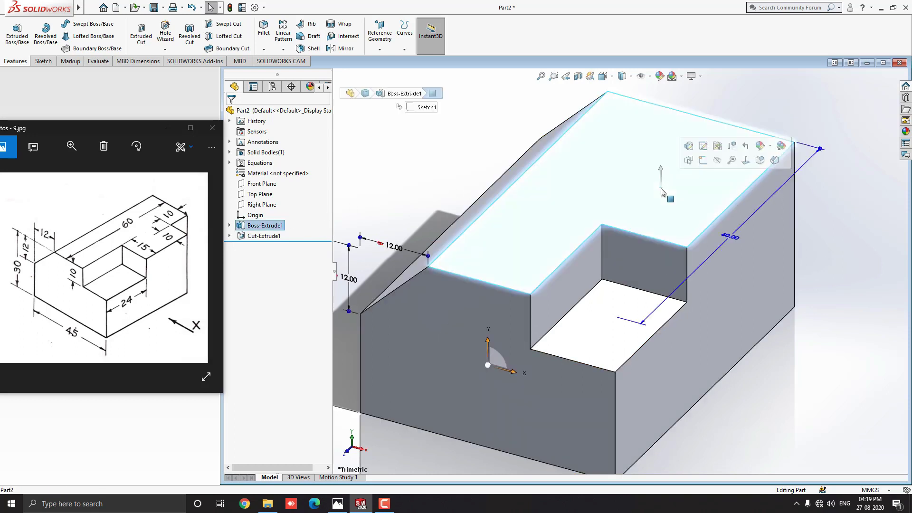
{"action": "left_click", "coordinate": [703, 161]}
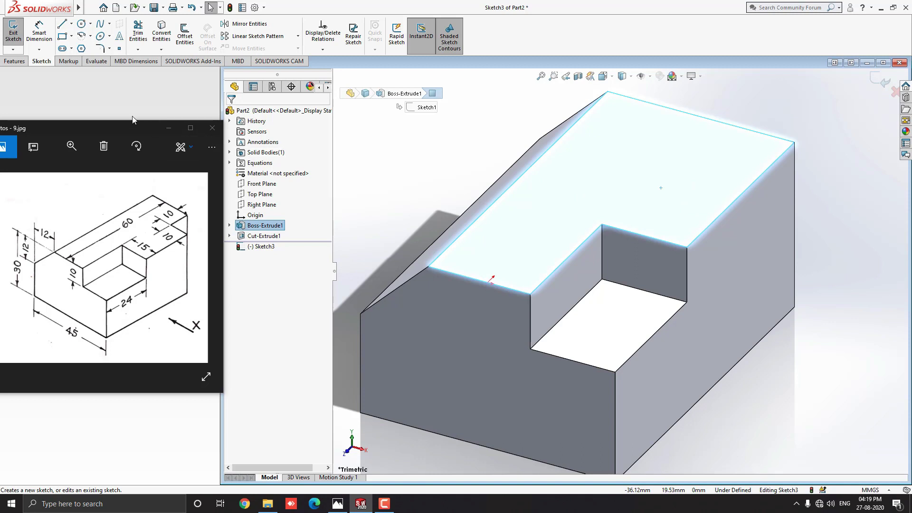
{"action": "left_click", "coordinate": [62, 38]}
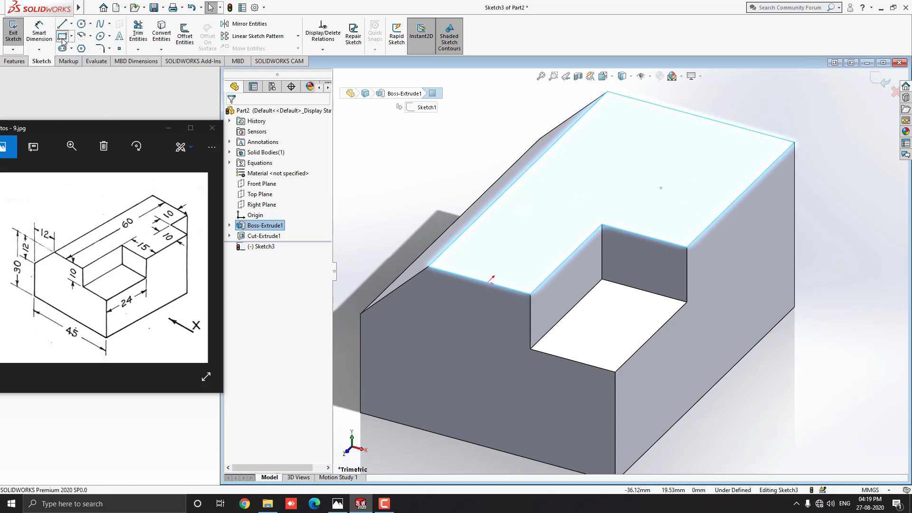
{"action": "left_click", "coordinate": [794, 143]}
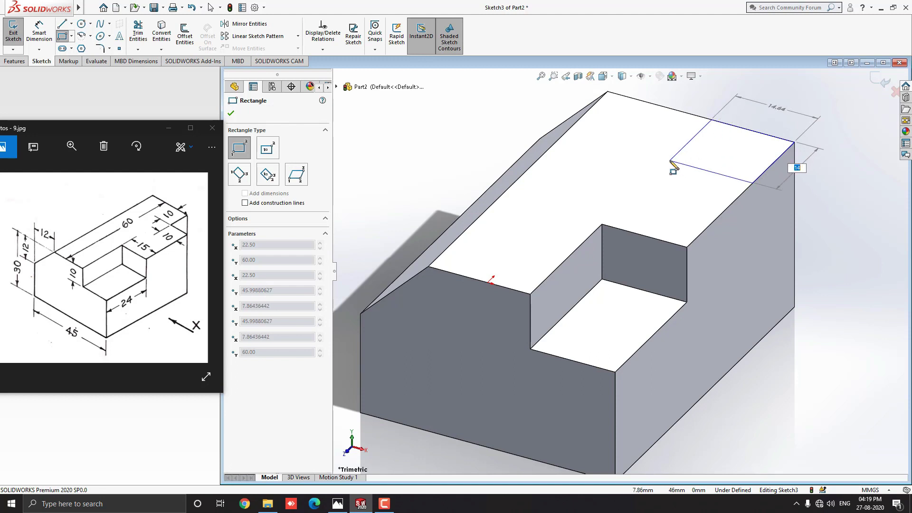
{"action": "key", "text": "Tab"}
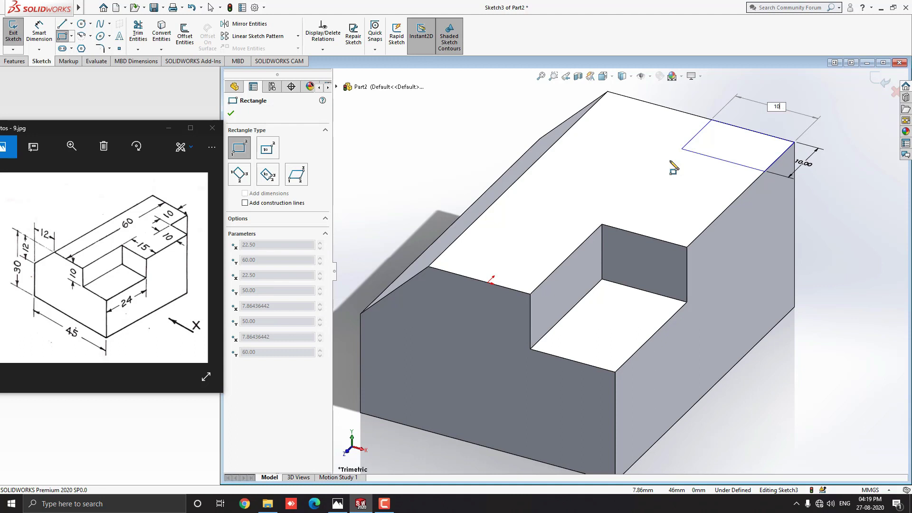
{"action": "key", "text": "Return"}
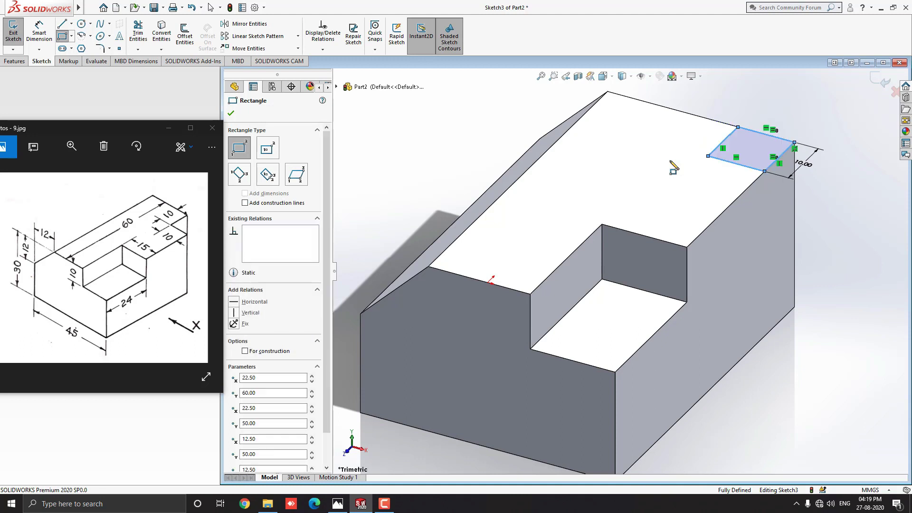
{"action": "key", "text": "Escape"}
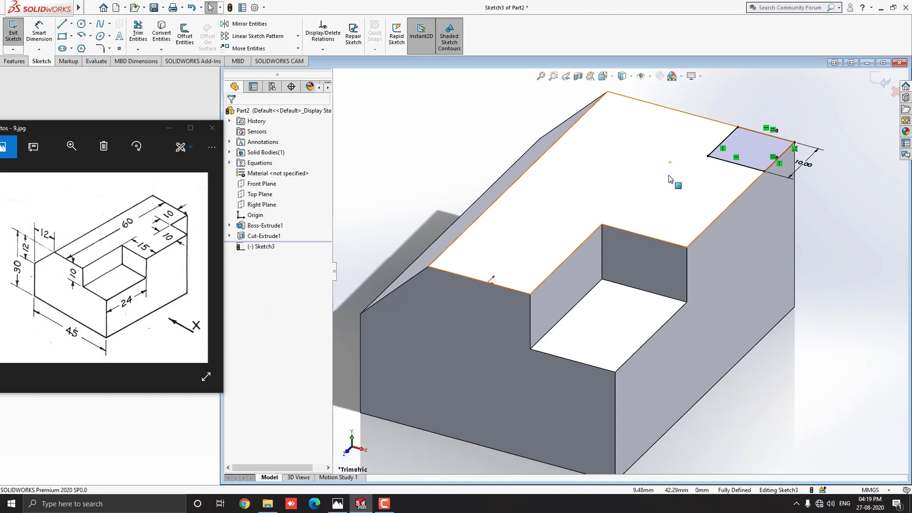
{"action": "left_click", "coordinate": [18, 65]}
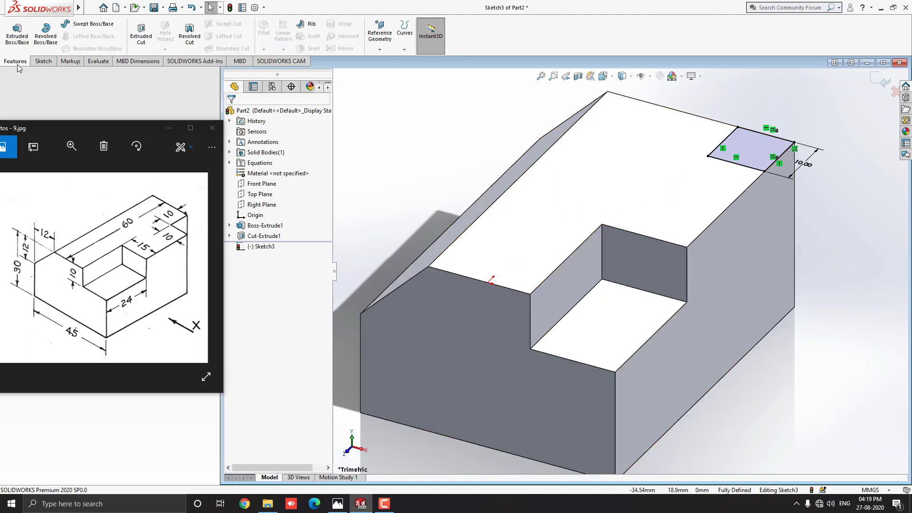
Extrude-cut the 10 × 10 square with a Through All end condition to form the notch.
{"action": "left_click", "coordinate": [142, 46]}
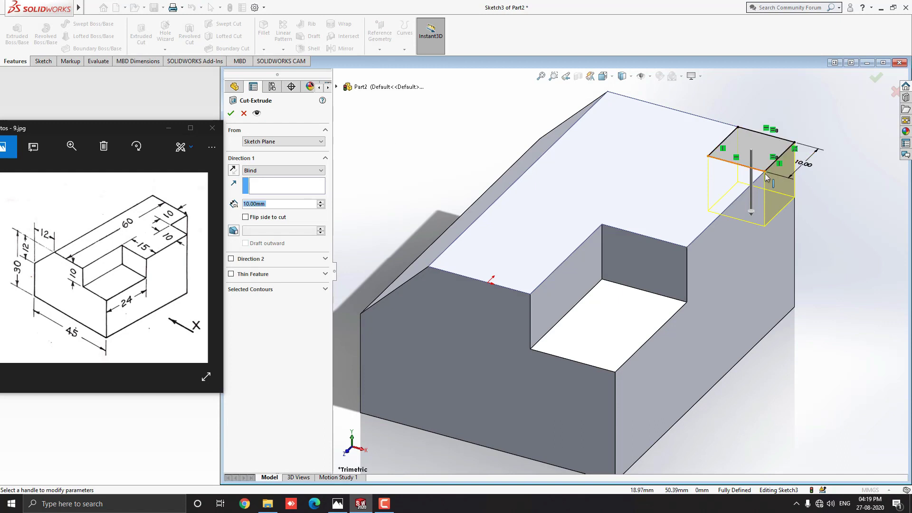
{"action": "left_click_drag", "start_coordinate": [751, 216], "coordinate": [743, 436]}
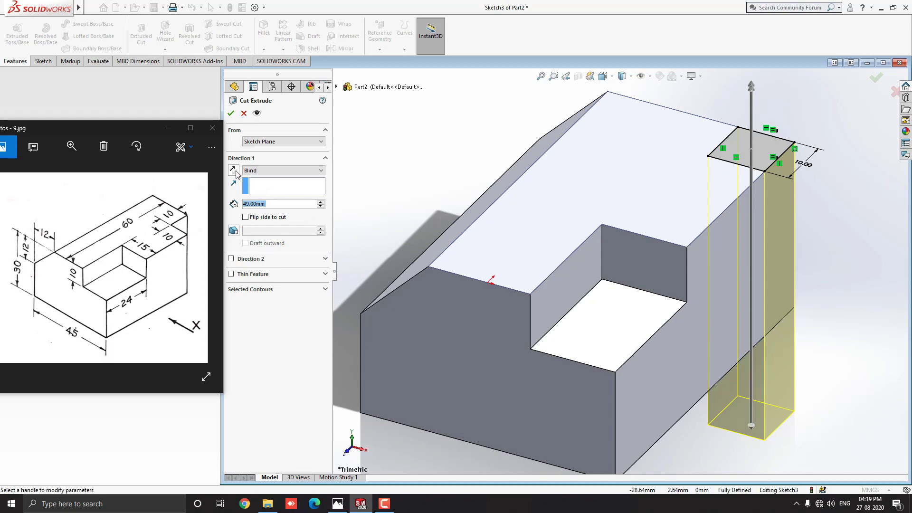
{"action": "left_click", "coordinate": [315, 171]}
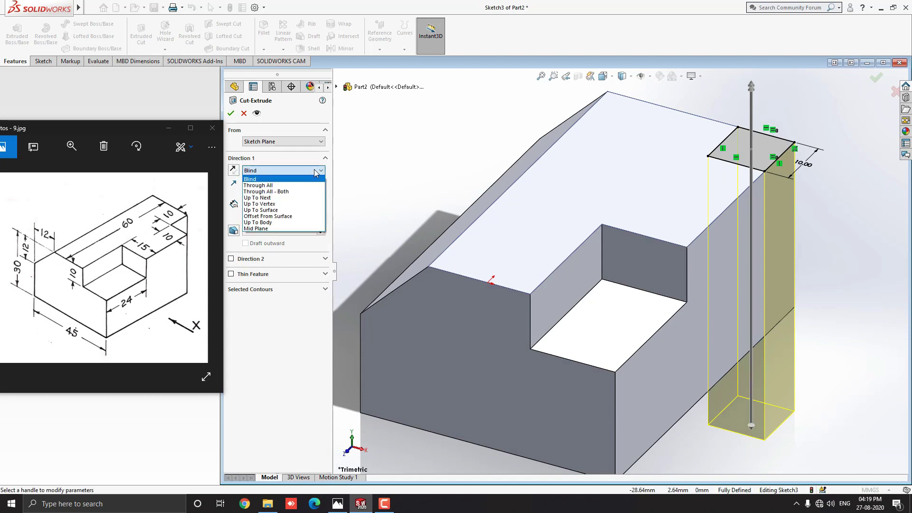
{"action": "left_click", "coordinate": [275, 186]}
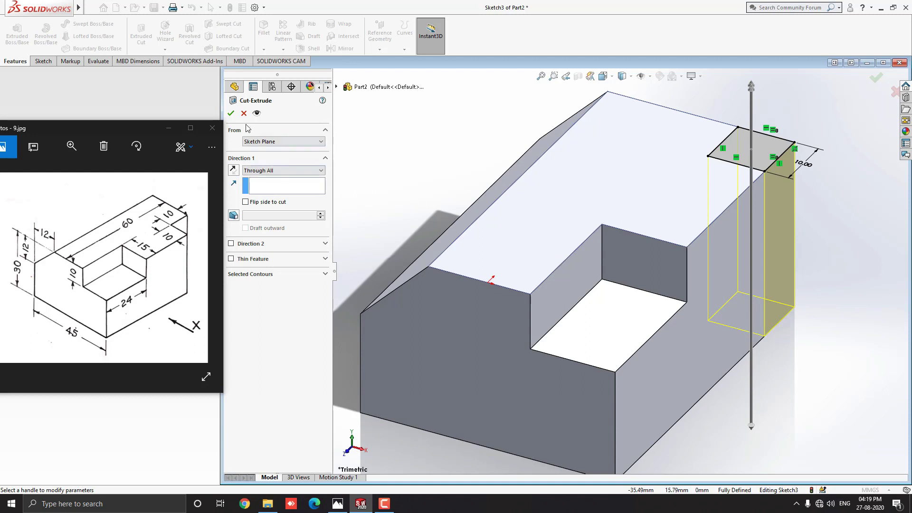
{"action": "left_click", "coordinate": [232, 114]}
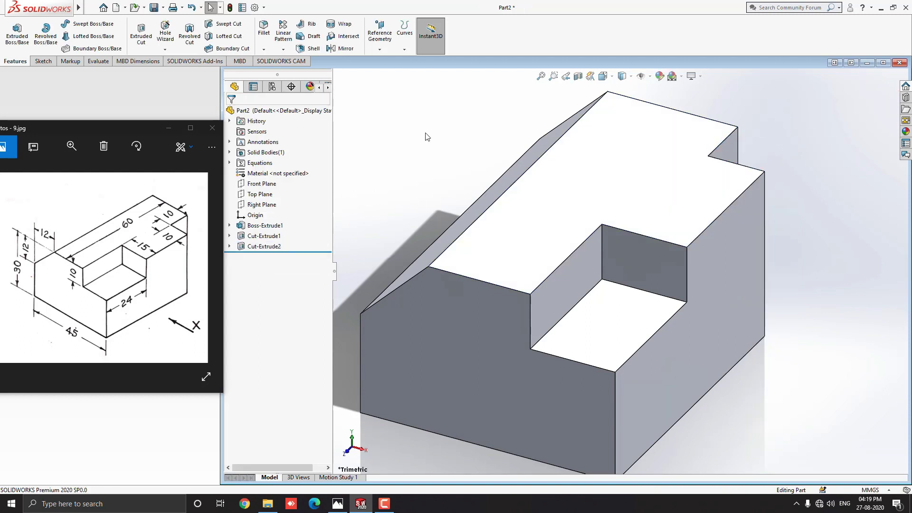
Minimize the Photos reference, maximize the part window, and open the Appearances, Scenes, and Decals pane.
{"action": "middle_click_drag", "start_coordinate": [556, 209], "coordinate": [480, 214]}
{"action": "left_click", "coordinate": [175, 134]}
{"action": "left_click", "coordinate": [883, 62]}
{"action": "mouse_move", "coordinate": [526, 236]}
{"action": "middle_mouse_down"}
{"action": "mouse_move", "coordinate": [520, 189]}
{"action": "mouse_move", "coordinate": [530, 244]}
{"action": "middle_mouse_up"}
{"action": "scroll", "coordinate": [506, 241], "scroll_direction": "down", "scroll_amount": 2}
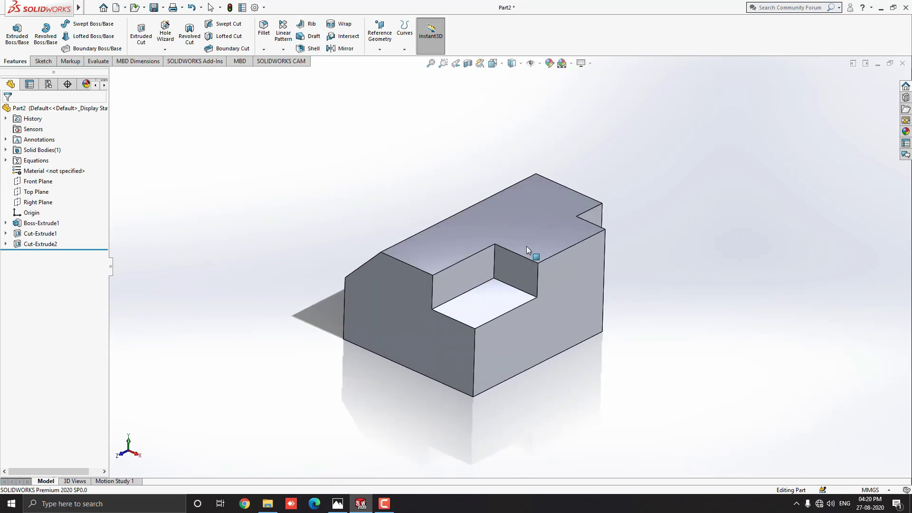
{"action": "left_click", "coordinate": [907, 132]}
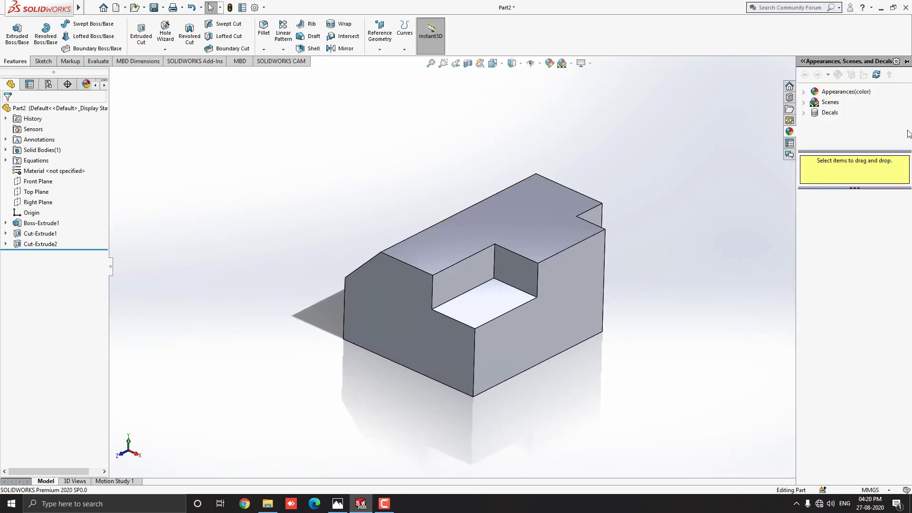
Apply the Metal > Copper 'cast copper' appearance to the entire block body.
{"action": "left_click", "coordinate": [804, 92]}
{"action": "left_click", "coordinate": [815, 113]}
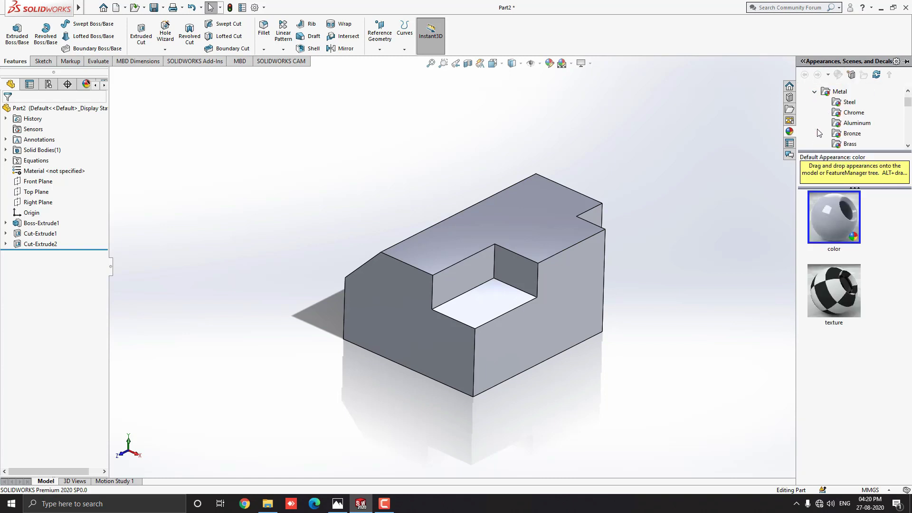
{"action": "scroll", "coordinate": [853, 136], "scroll_direction": "down", "scroll_amount": 1}
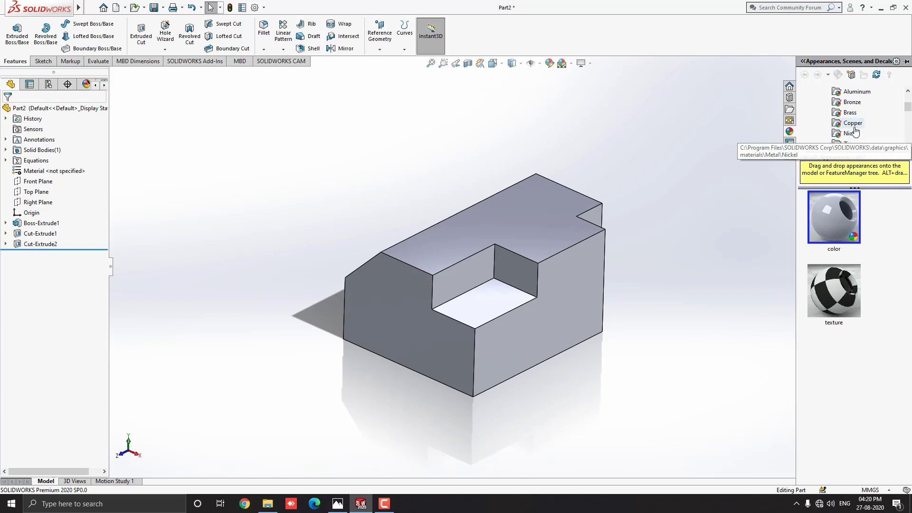
{"action": "left_click", "coordinate": [853, 123]}
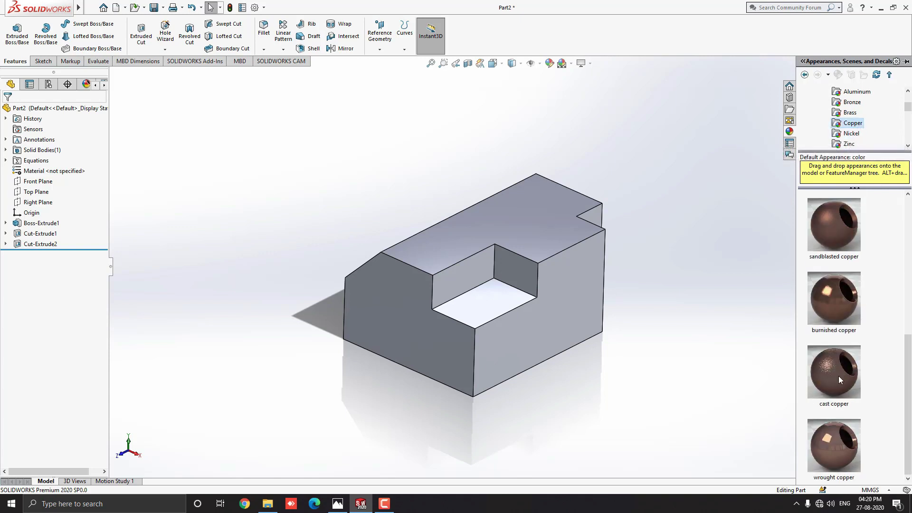
{"action": "left_click_drag", "start_coordinate": [836, 378], "coordinate": [523, 243]}
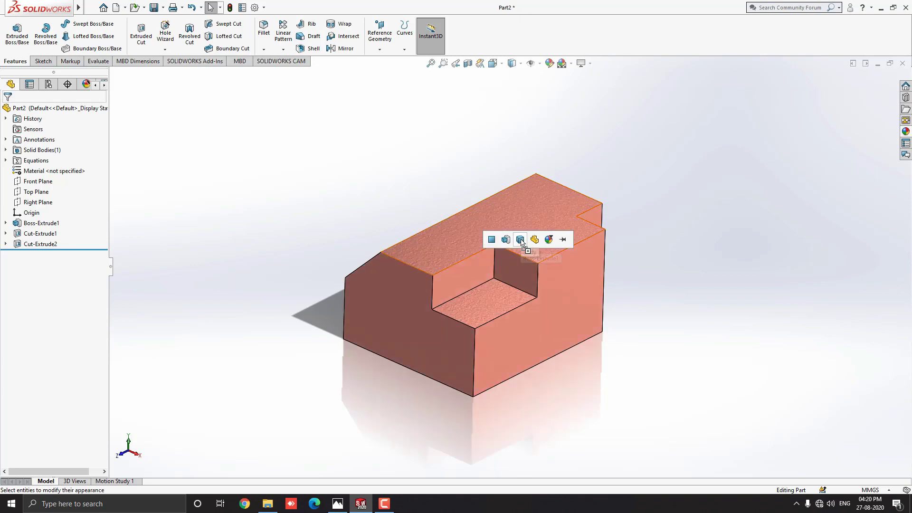
{"action": "left_click", "coordinate": [522, 244]}
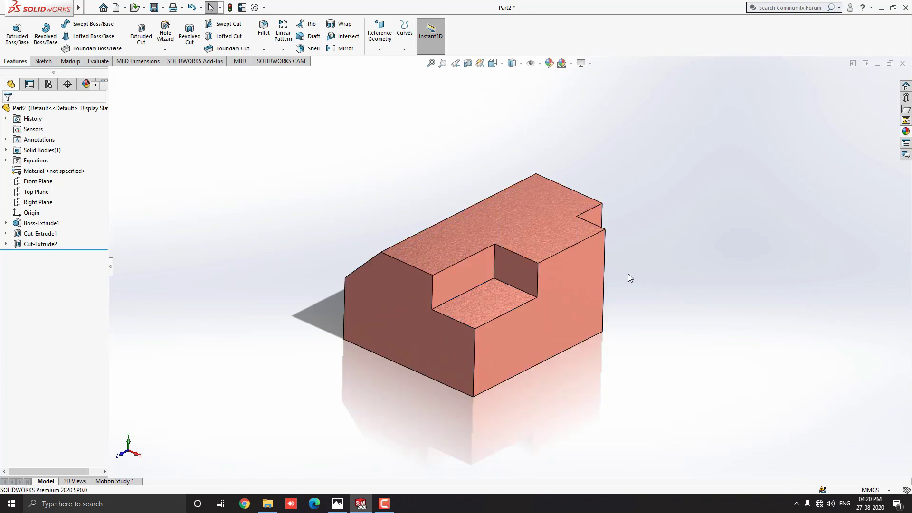
{"action": "scroll", "coordinate": [613, 280], "scroll_direction": "down", "scroll_amount": 2}
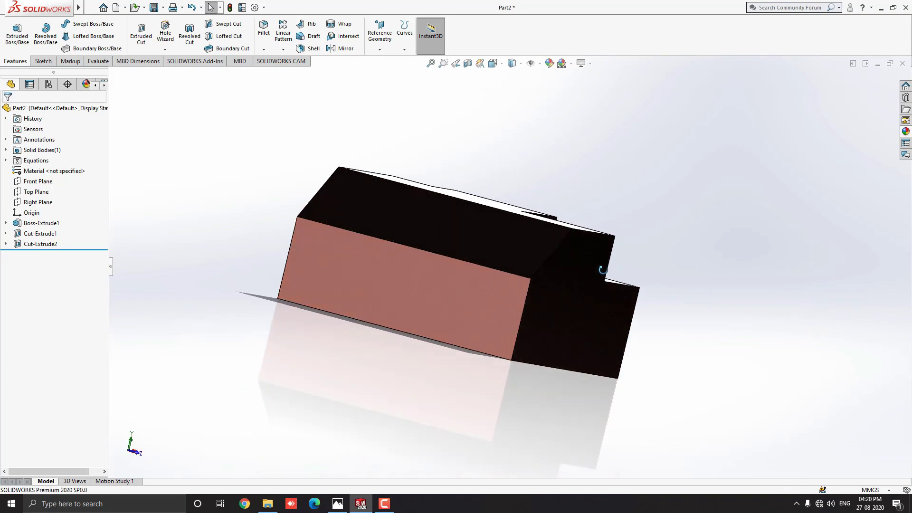